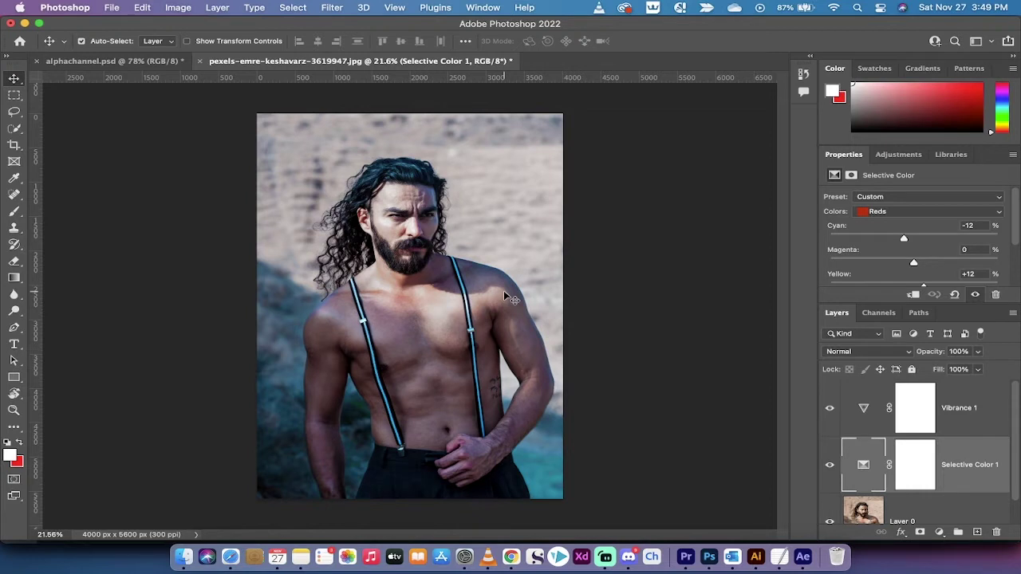
Hide the Vibrance 1 and Selective Color 1 layers and show them again to compare the photo before and after grading
click(830, 418)
click(829, 464)
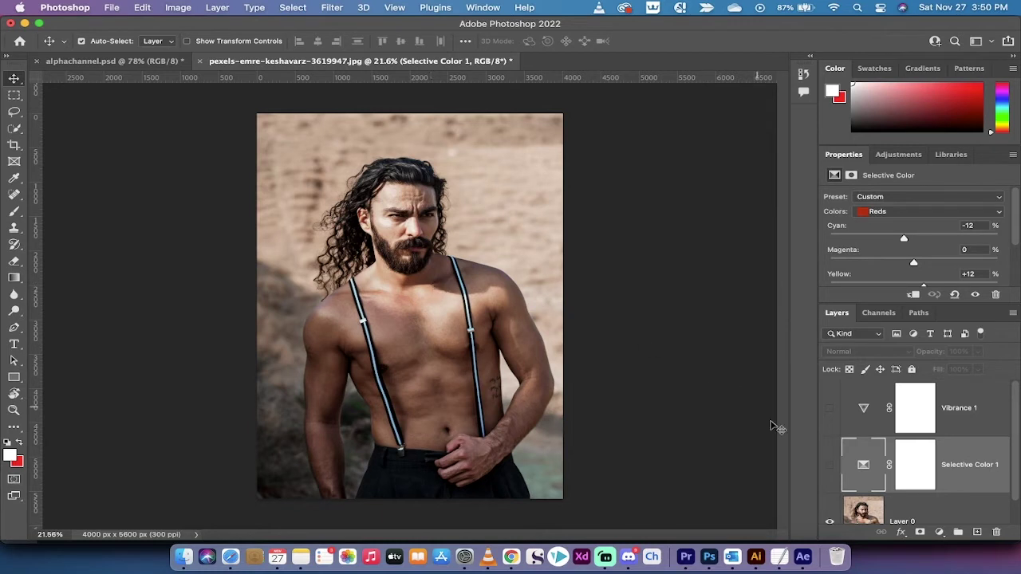
click(829, 468)
click(830, 409)
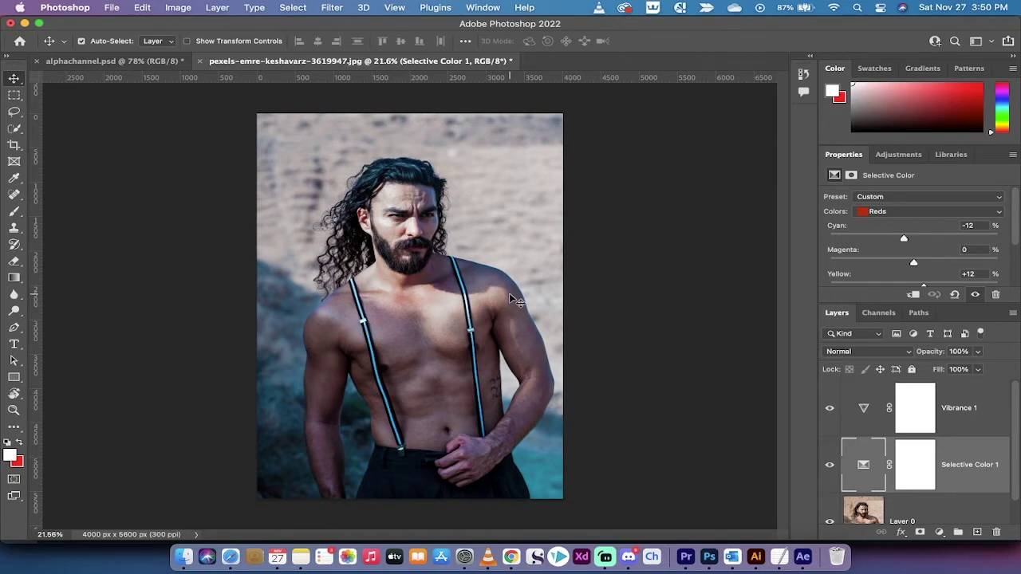
Delete the existing Vibrance 1 and Selective Color 1 adjustment layers, keeping only the photo on Layer 0
shift+click(921, 407)
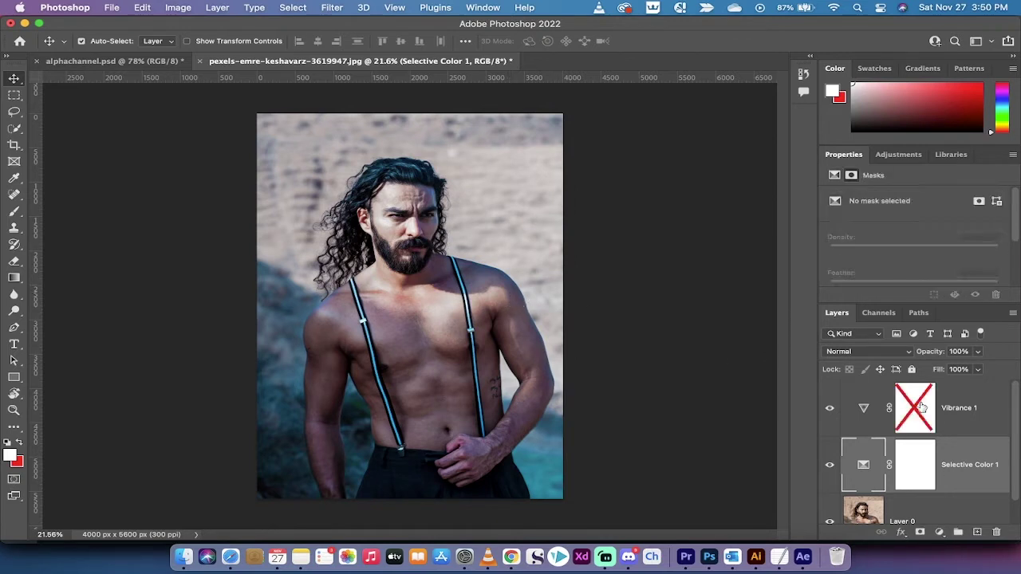
click(959, 431)
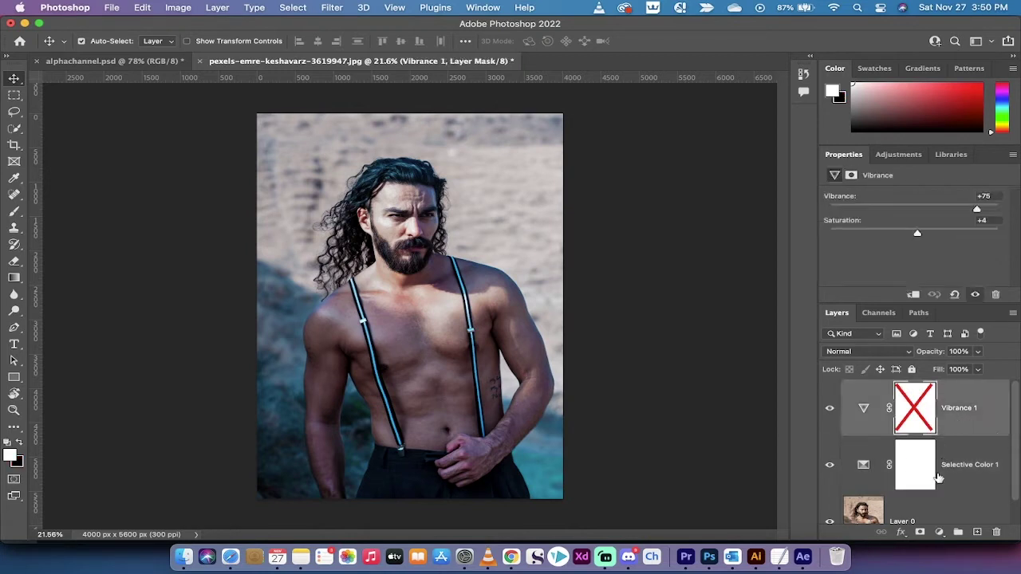
shift+click(938, 479)
key(Delete)
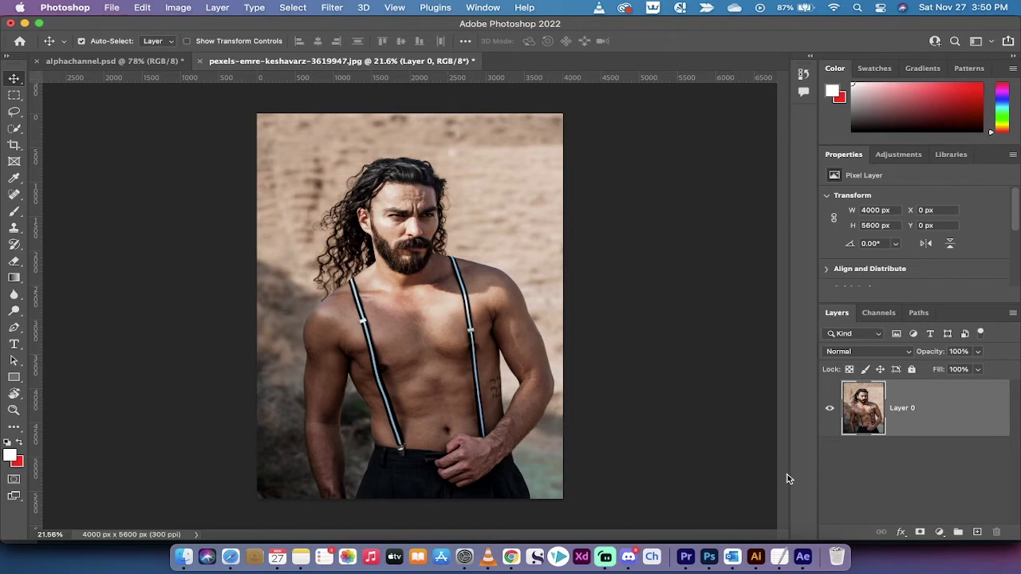
Add a Selective Color adjustment layer above the photo and enlarge its properties area to show all four sliders
click(889, 155)
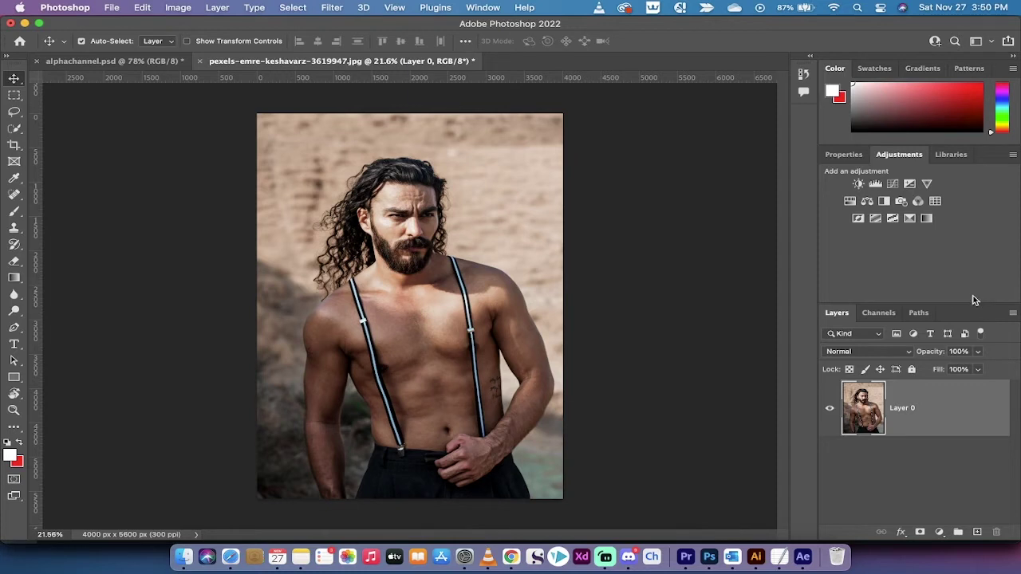
click(910, 220)
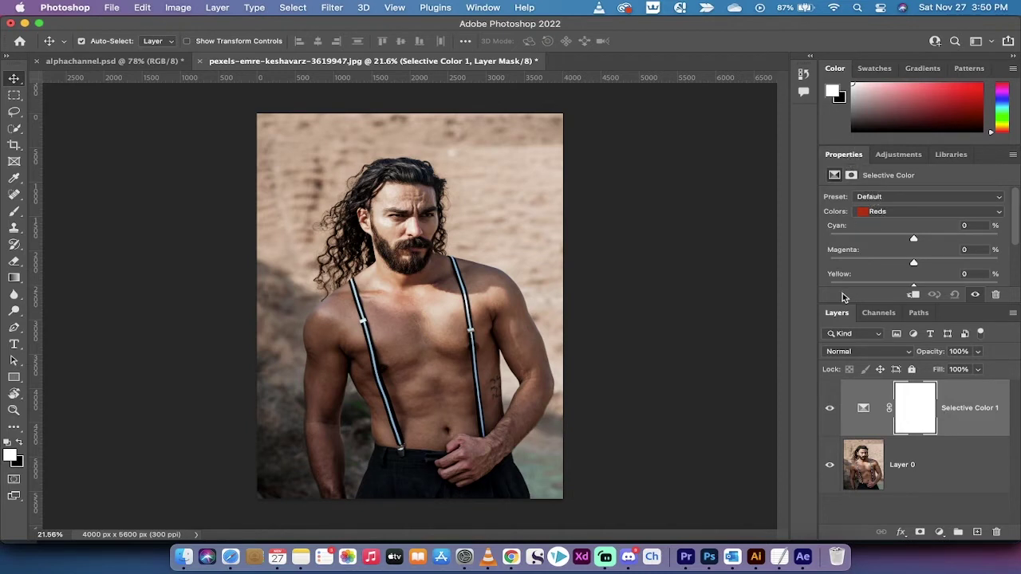
drag(845, 306, 846, 393)
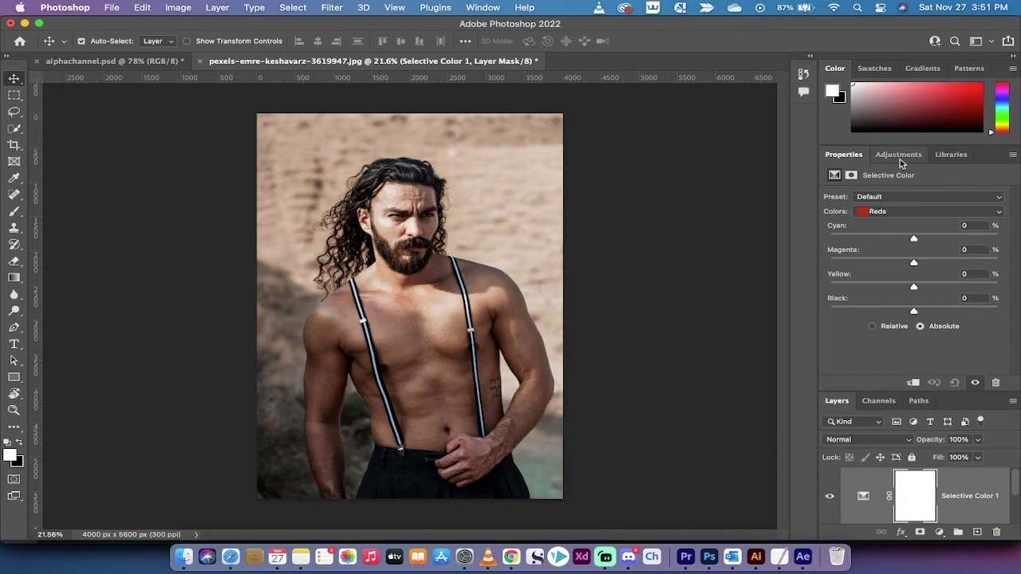
For the Neutrals in the Selective Color adjustment, set Yellow to -12% and Cyan to +12%
click(887, 214)
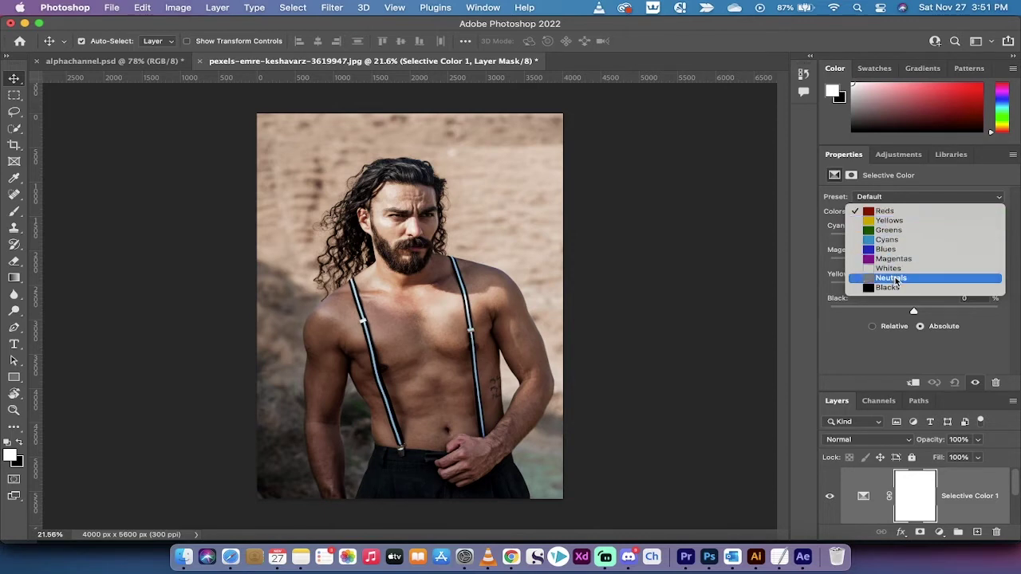
click(897, 279)
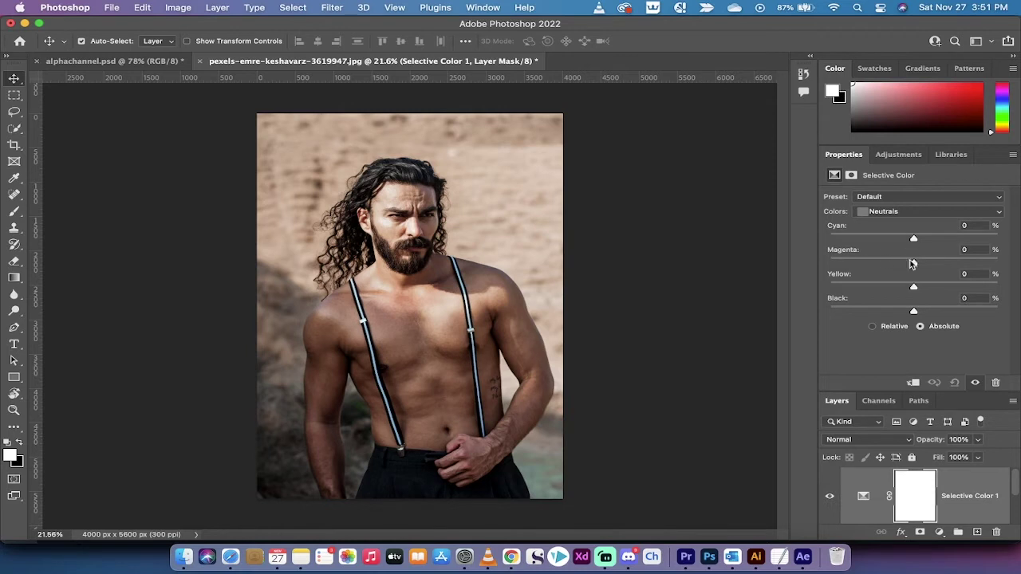
drag(915, 287, 905, 289)
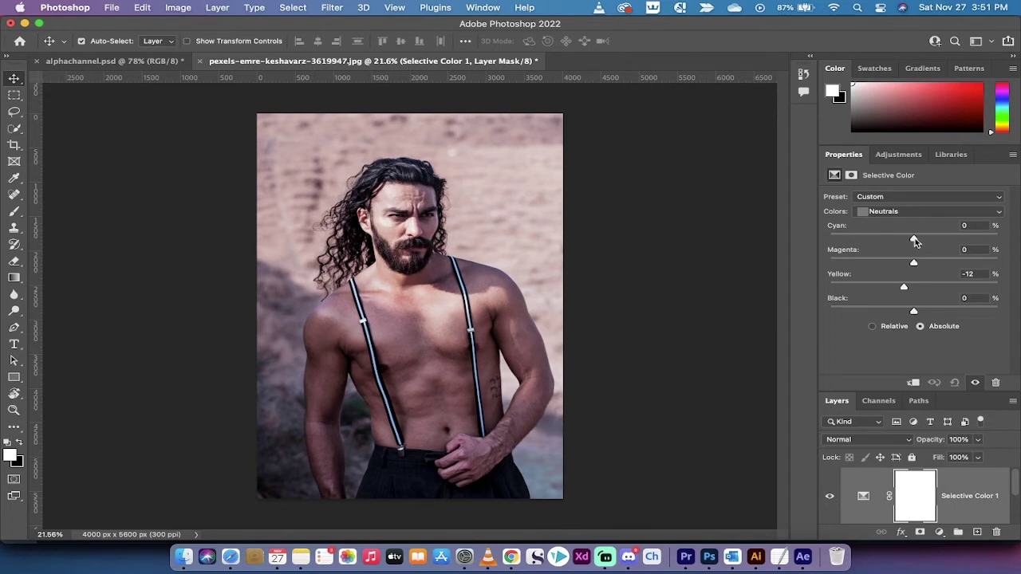
drag(915, 242, 925, 242)
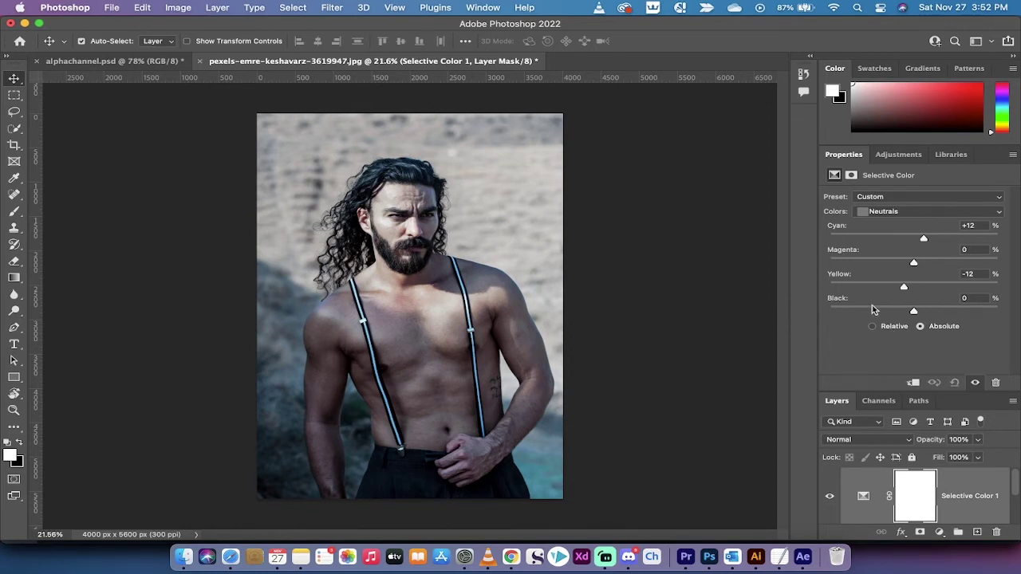
For the Reds in the Selective Color adjustment, raise Yellow slightly and lower Cyan slightly
click(906, 212)
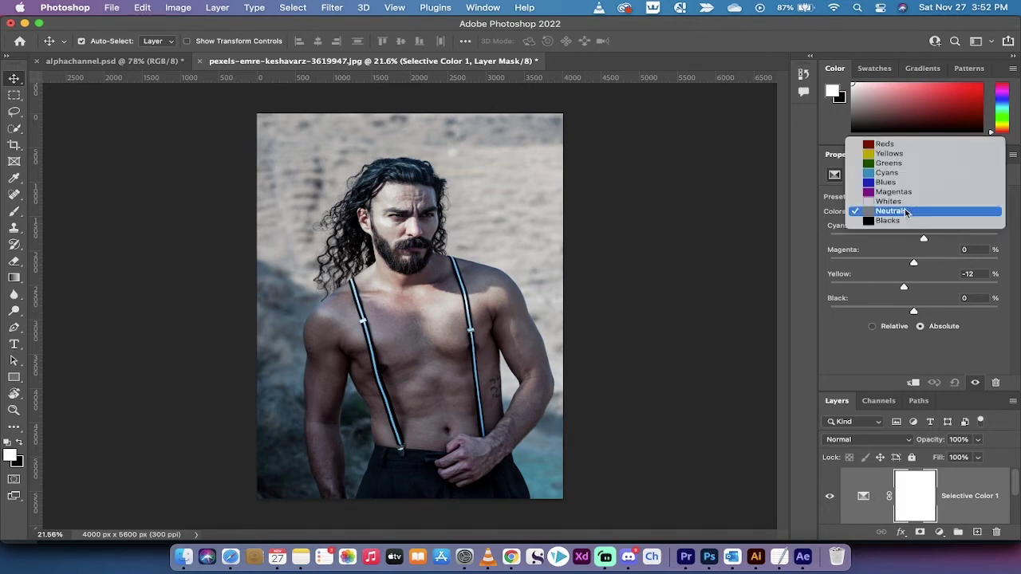
click(905, 211)
click(906, 212)
click(886, 144)
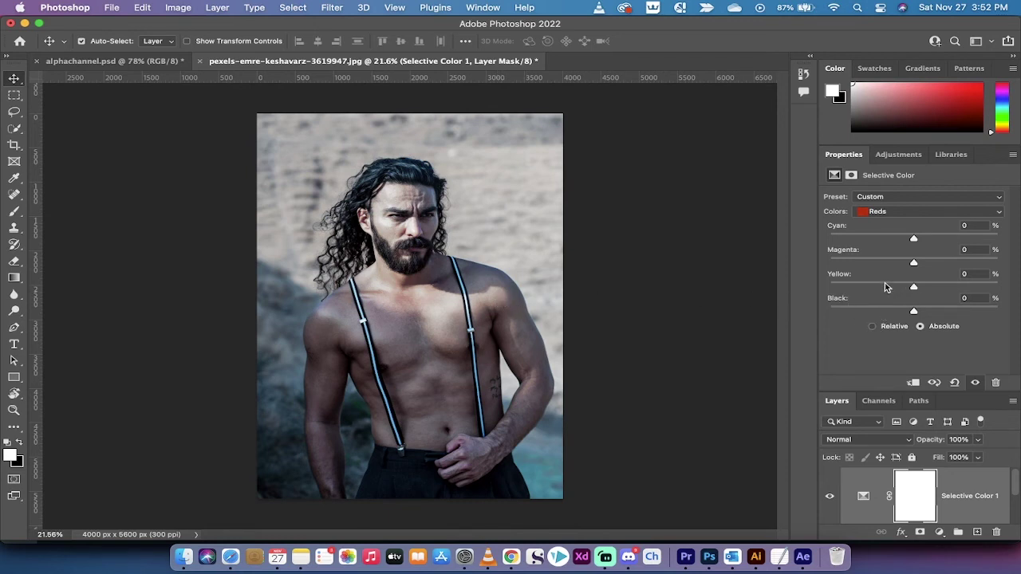
drag(916, 290, 924, 292)
drag(914, 240, 904, 240)
For the Yellows in the Selective Color adjustment, reduce the Yellow amount slightly
click(904, 215)
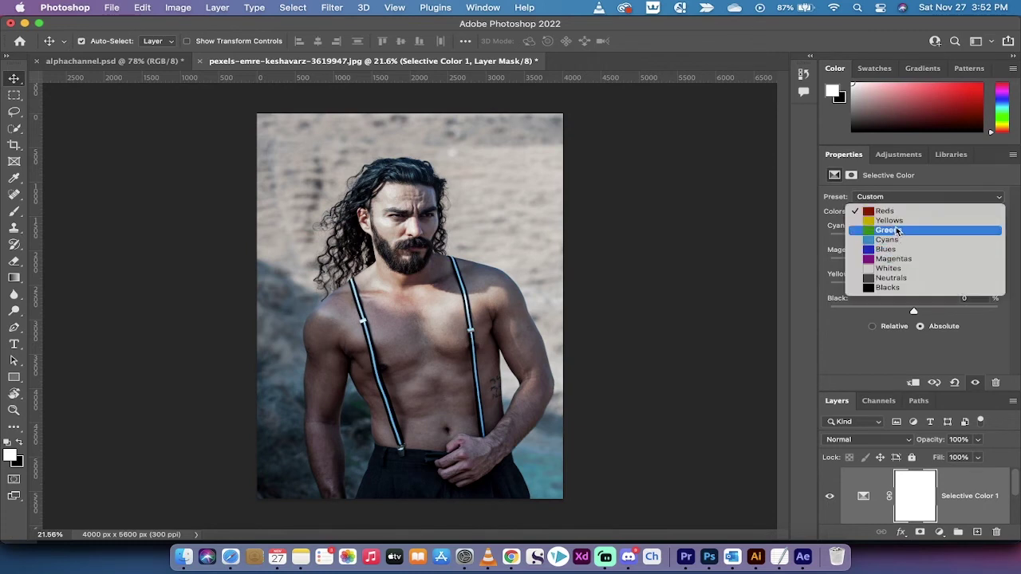
click(889, 221)
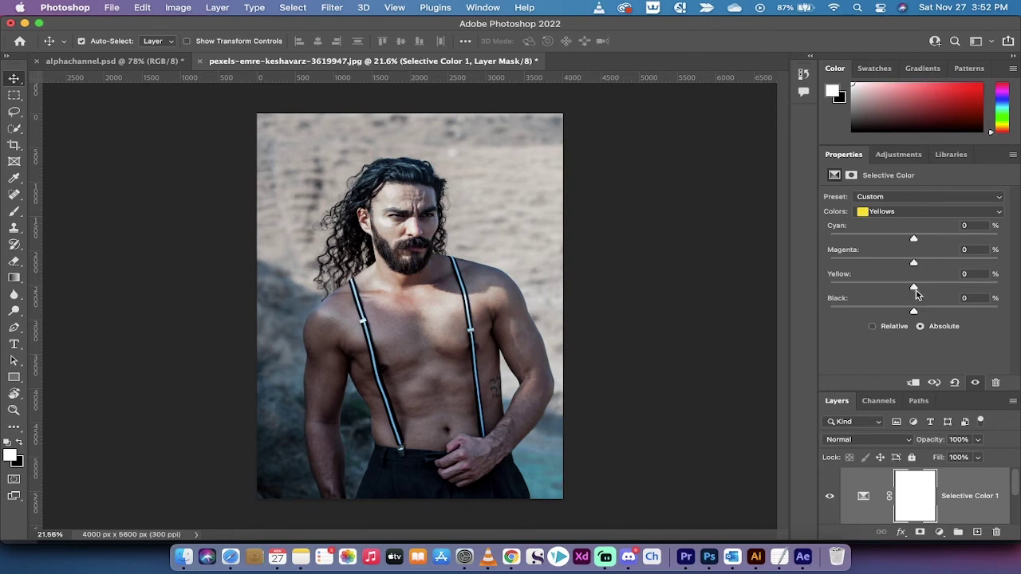
drag(914, 289, 900, 290)
Add a Vibrance adjustment layer above the Selective Color layer and set Vibrance to +70
click(894, 156)
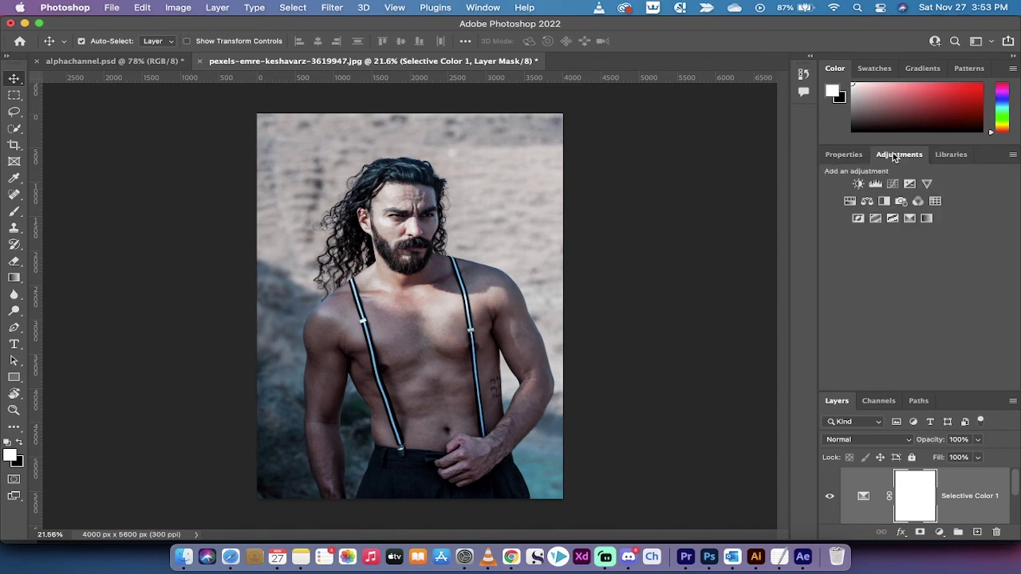
click(926, 184)
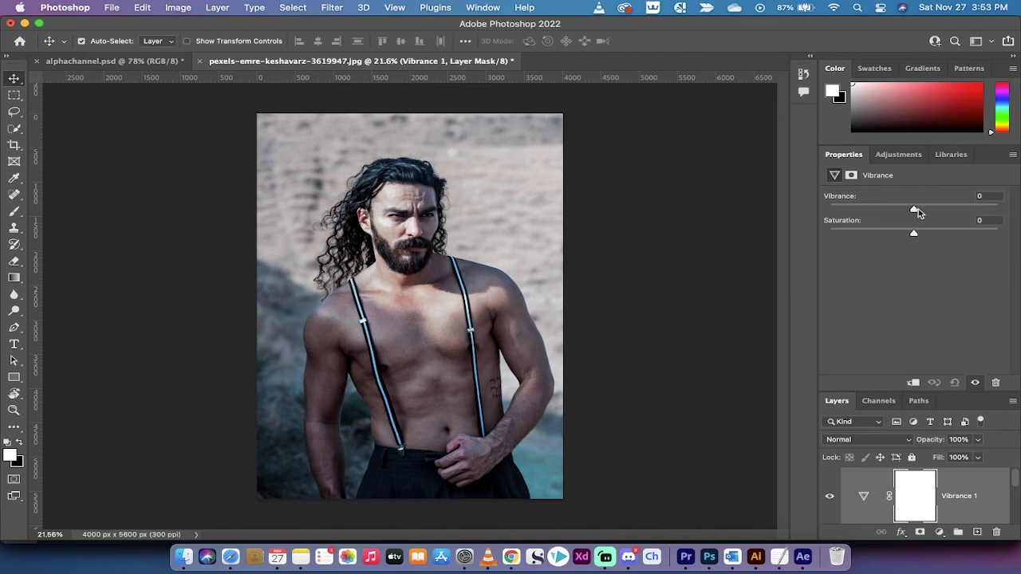
drag(916, 209, 974, 207)
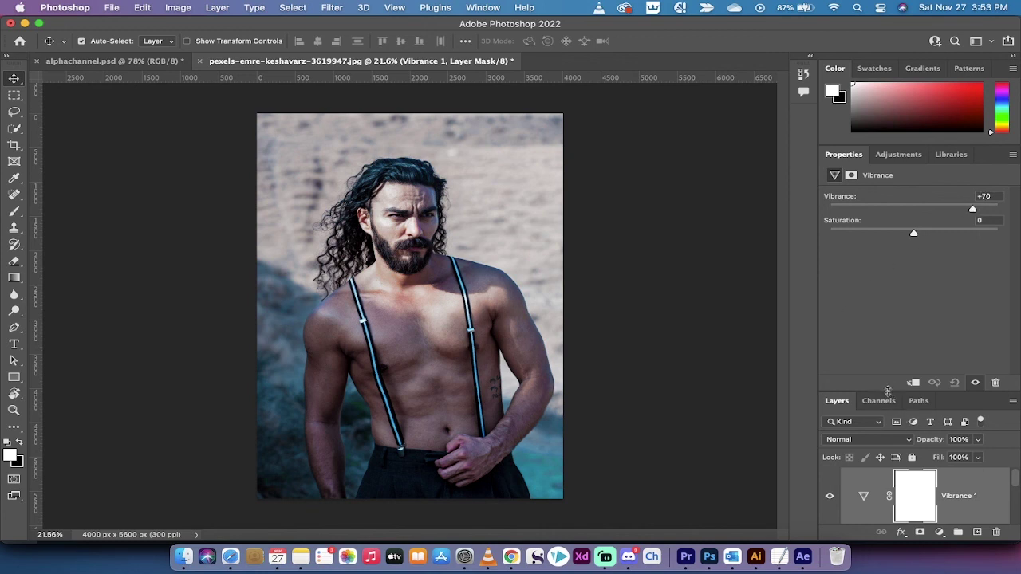
Enlarge the layer list, then hide and reshow both adjustment layers to compare the graded photo with the original
drag(888, 390, 878, 276)
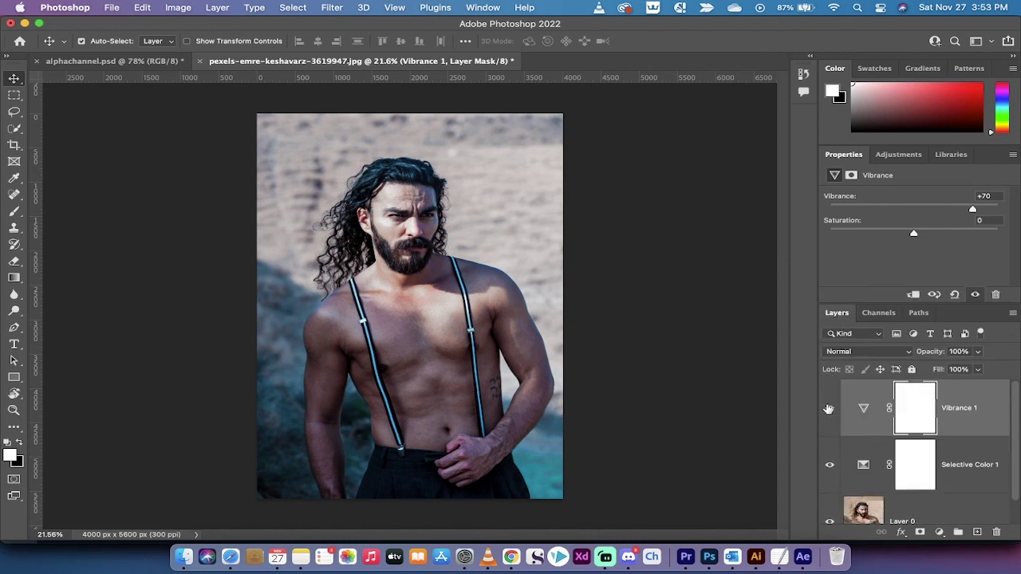
drag(828, 408, 826, 470)
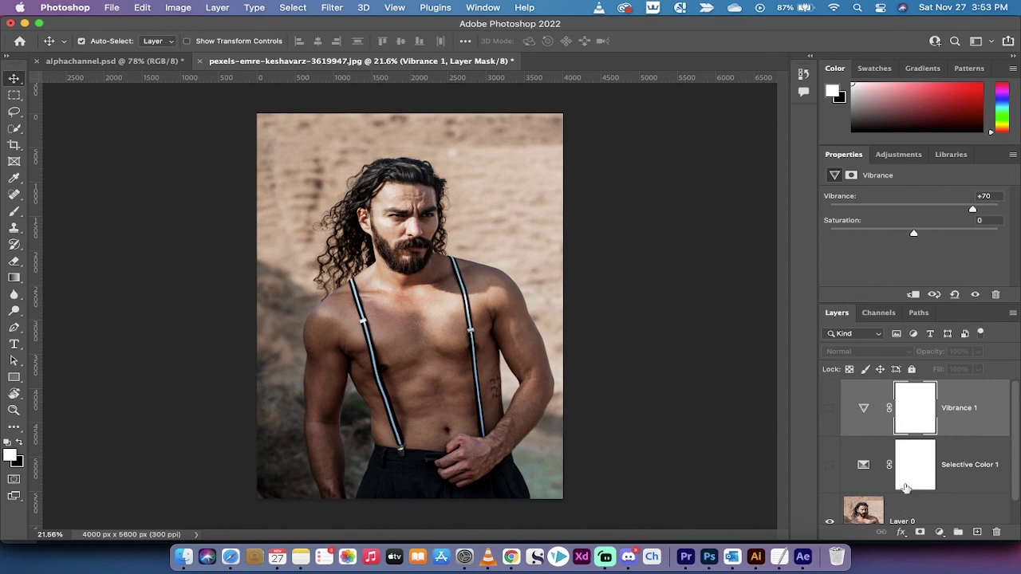
scroll(906, 489, down, 1)
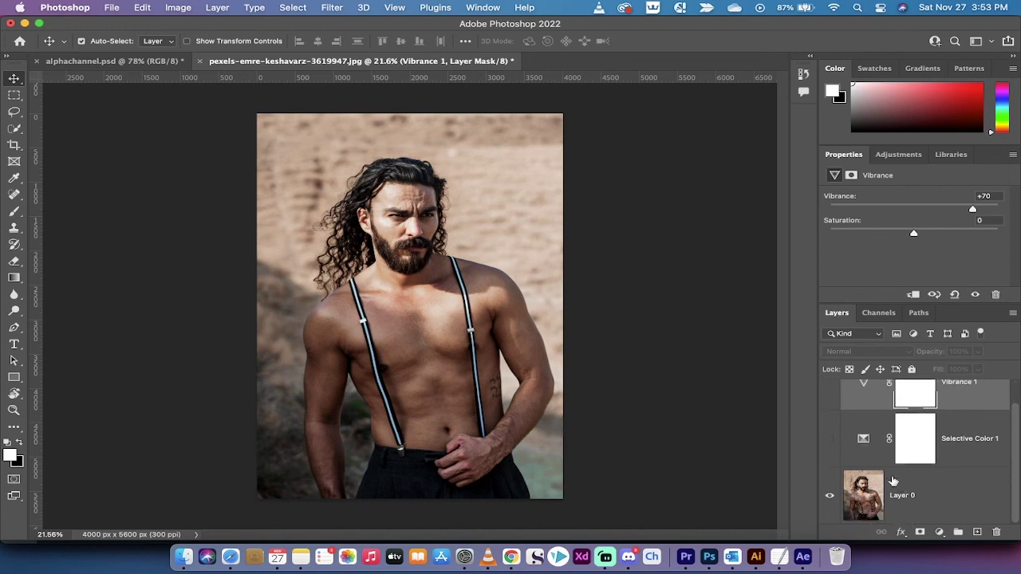
drag(830, 439, 830, 404)
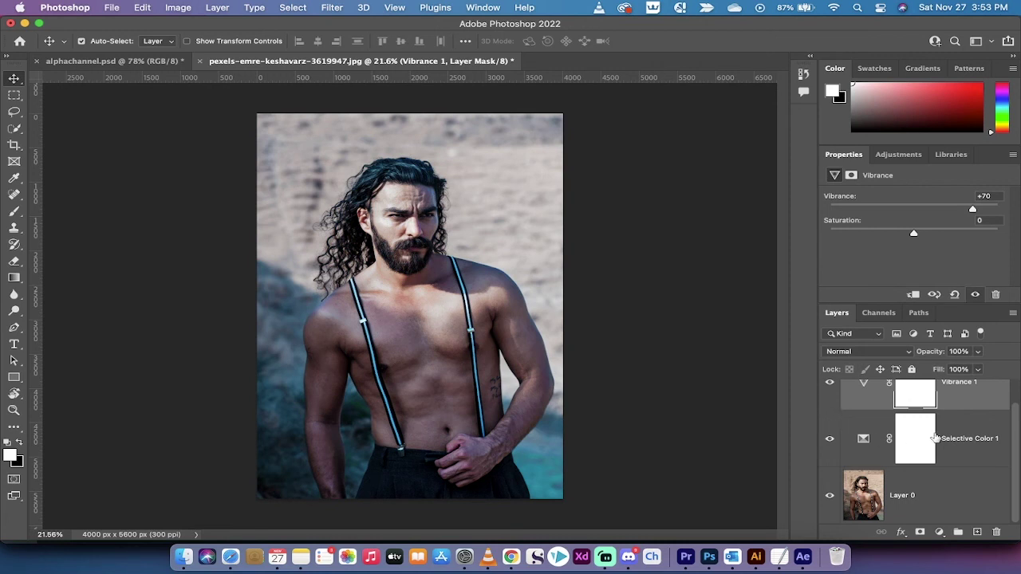
scroll(935, 437, up, 1)
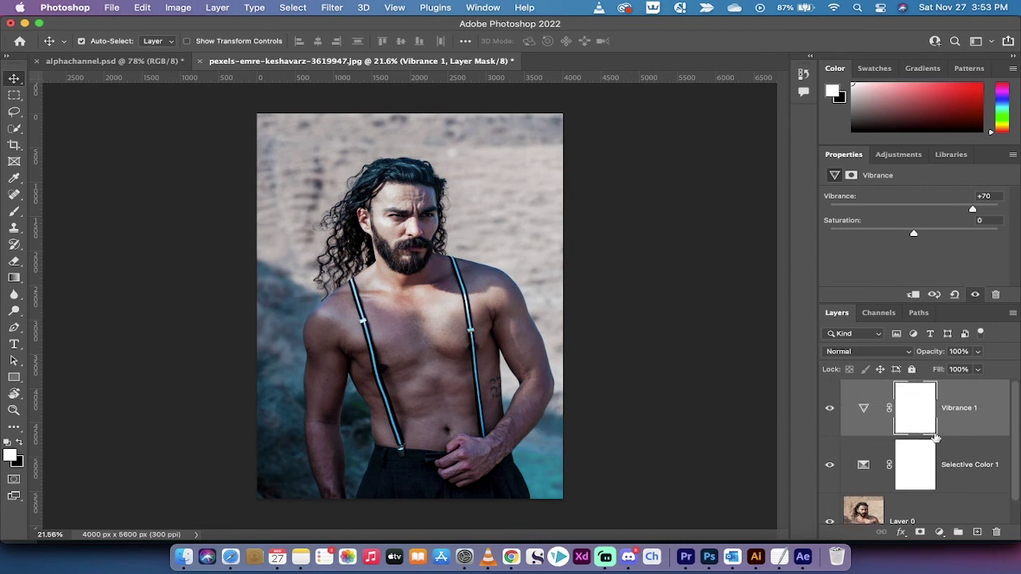